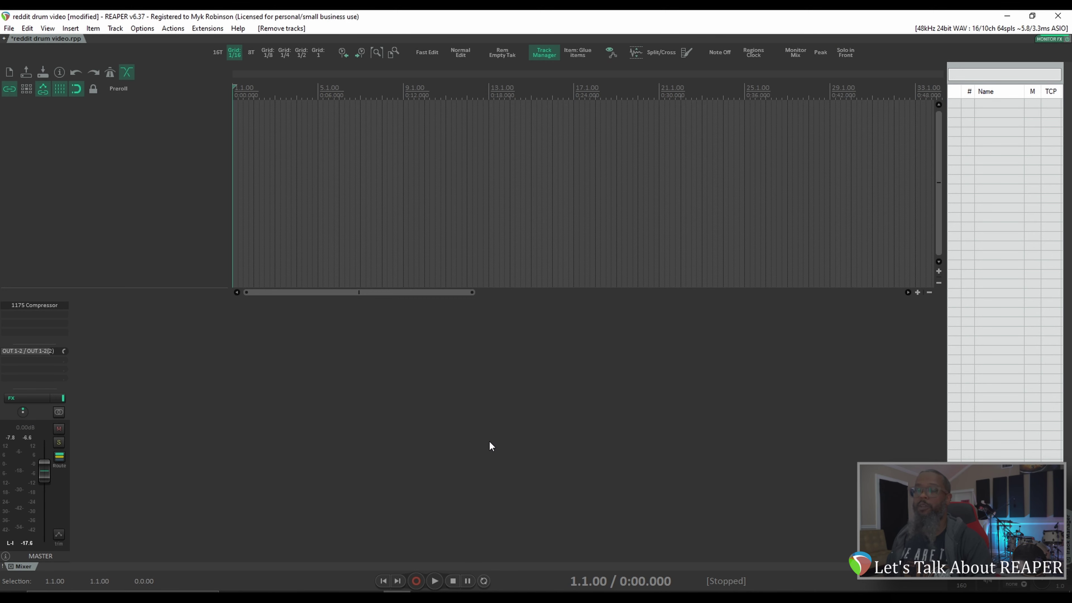
# Drag zack_albetta_reddit.mp4 from the Desktop in File Explorer onto REAPER's timeline as a new track
pyautogui.press('super+e')
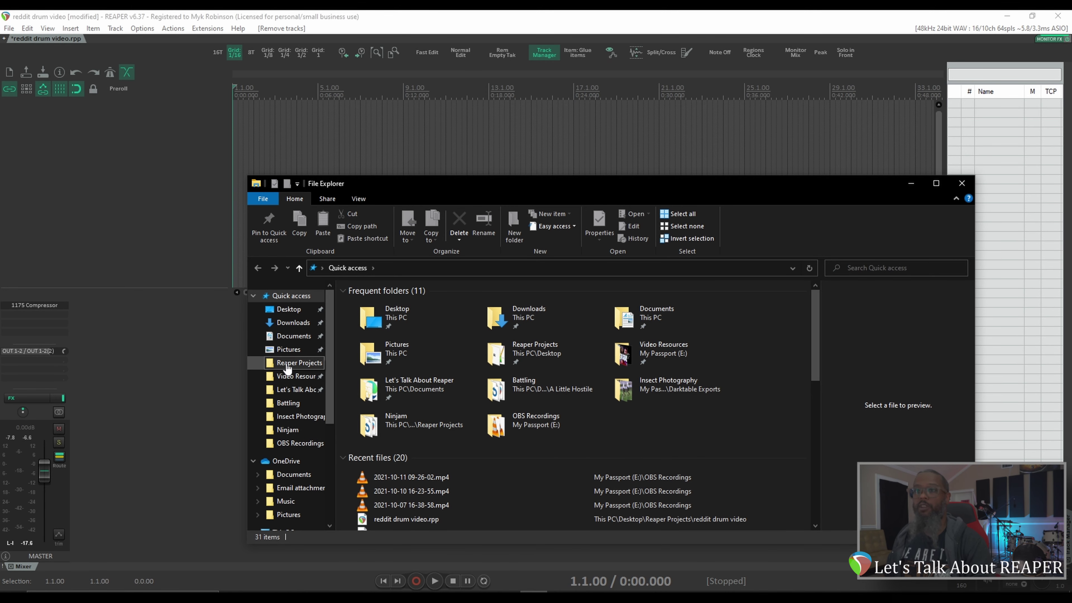
pyautogui.click(285, 311)
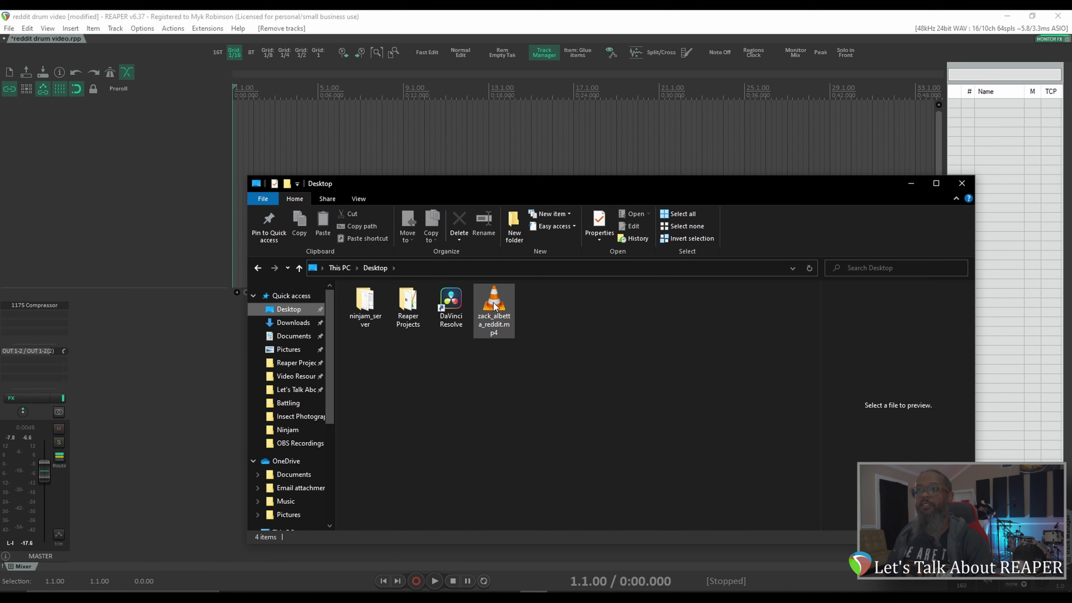
pyautogui.moveTo(494, 308); pyautogui.dragTo(235, 136)
pyautogui.click(962, 182)
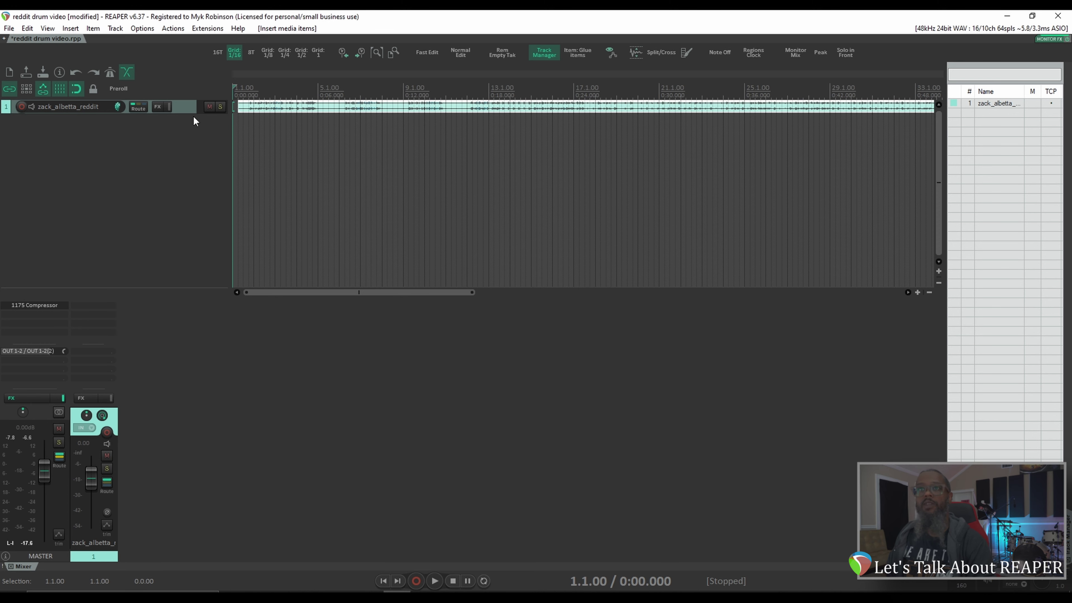
# Enlarge the drum track, play its opening from about one second in, and show the Video window
pyautogui.moveTo(185, 112); pyautogui.dragTo(186, 207)
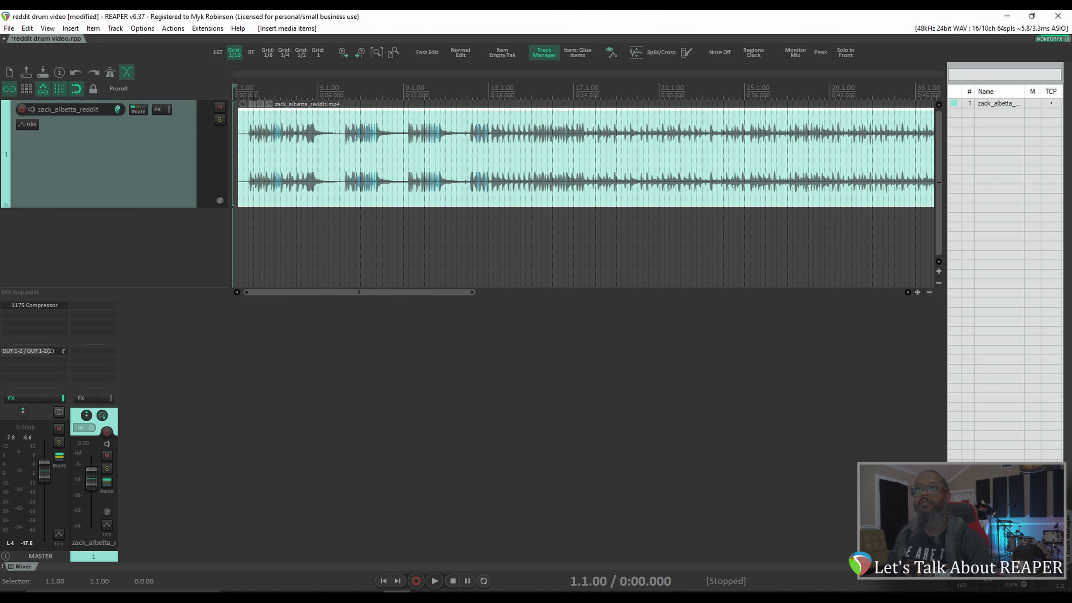
pyautogui.click(248, 90)
pyautogui.press('space')
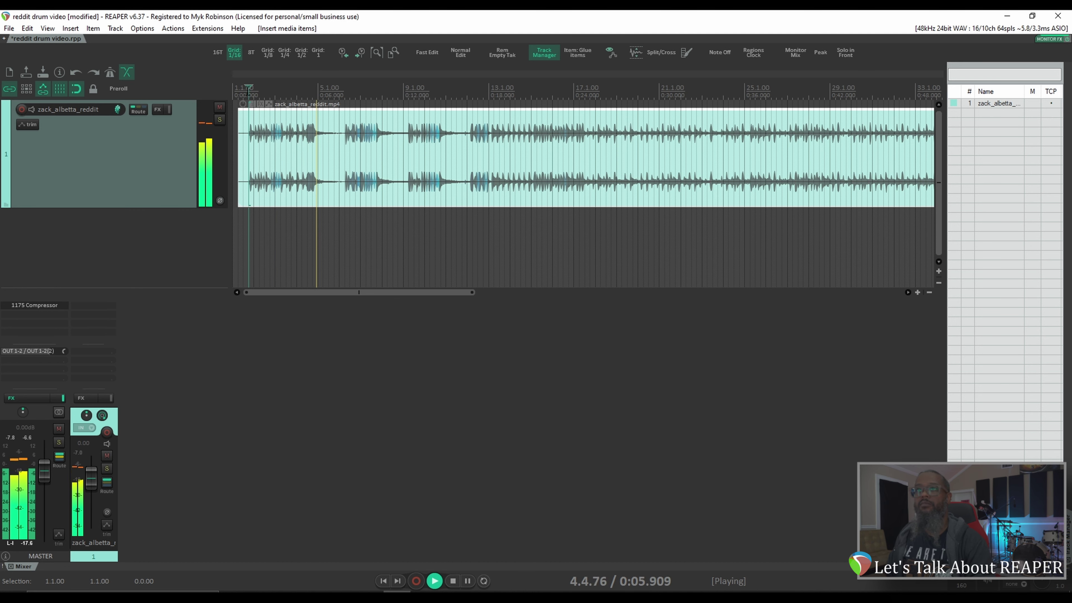
pyautogui.press('space')
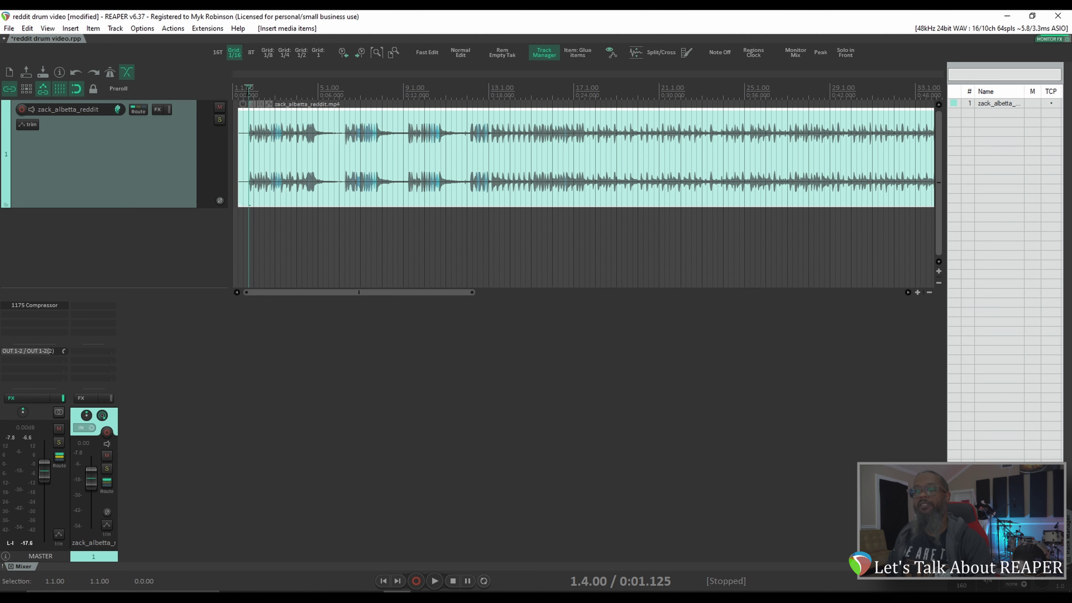
pyautogui.click(49, 29)
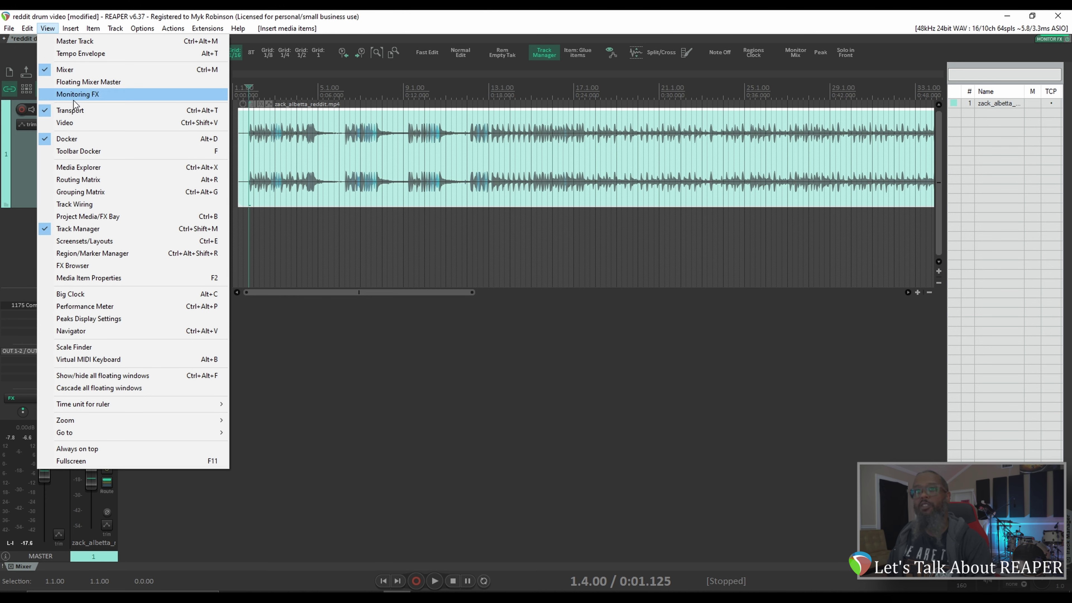
pyautogui.click(78, 127)
# Play the drum footage in the Video window, then move the window to the arrangement's right side
pyautogui.moveTo(508, 195); pyautogui.dragTo(491, 157)
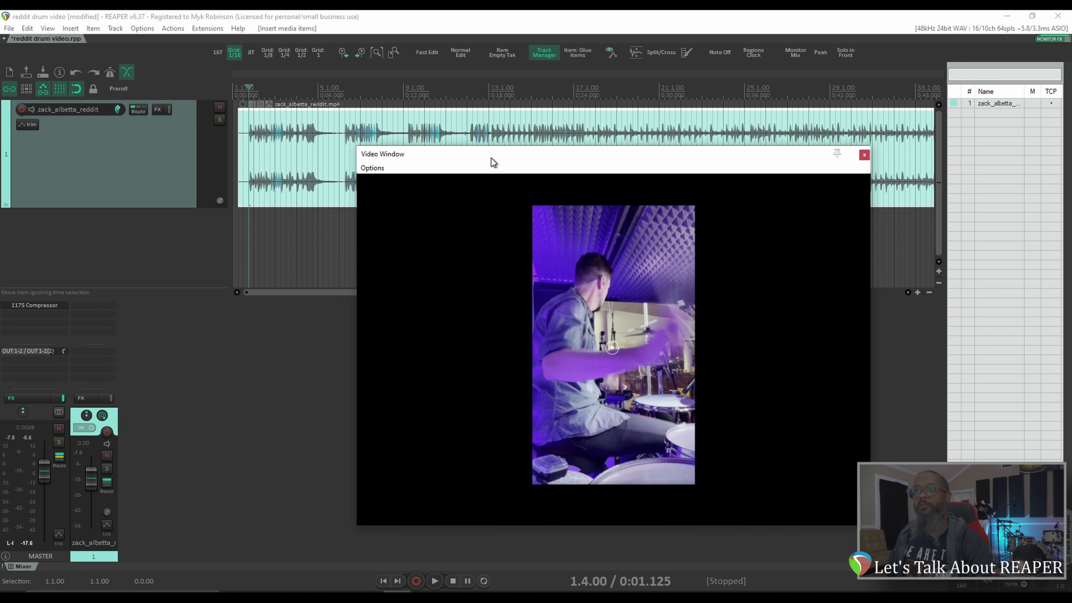
pyautogui.press('space')
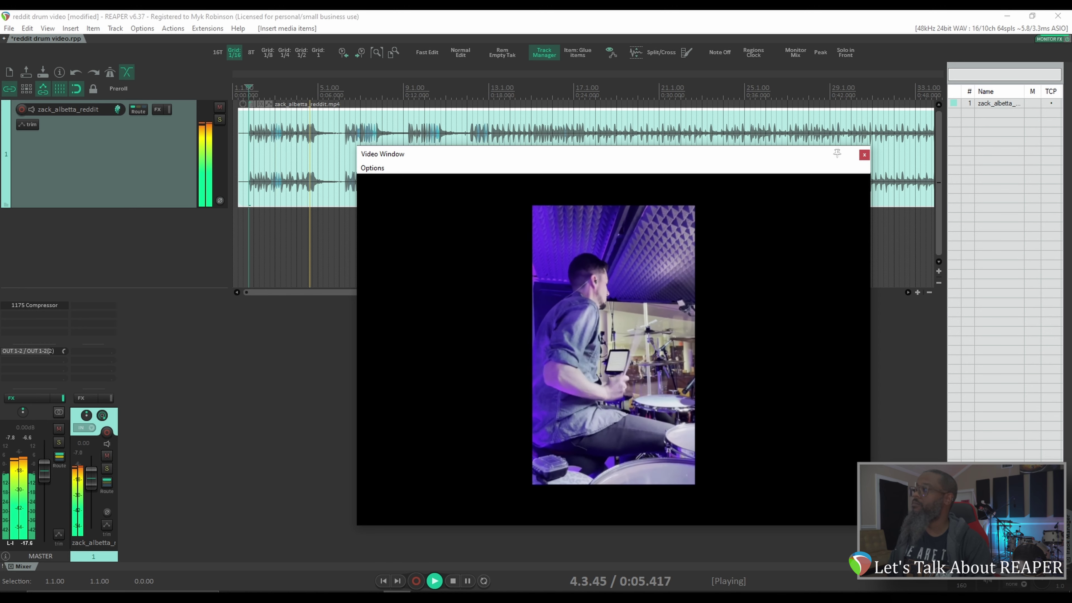
pyautogui.click(804, 67)
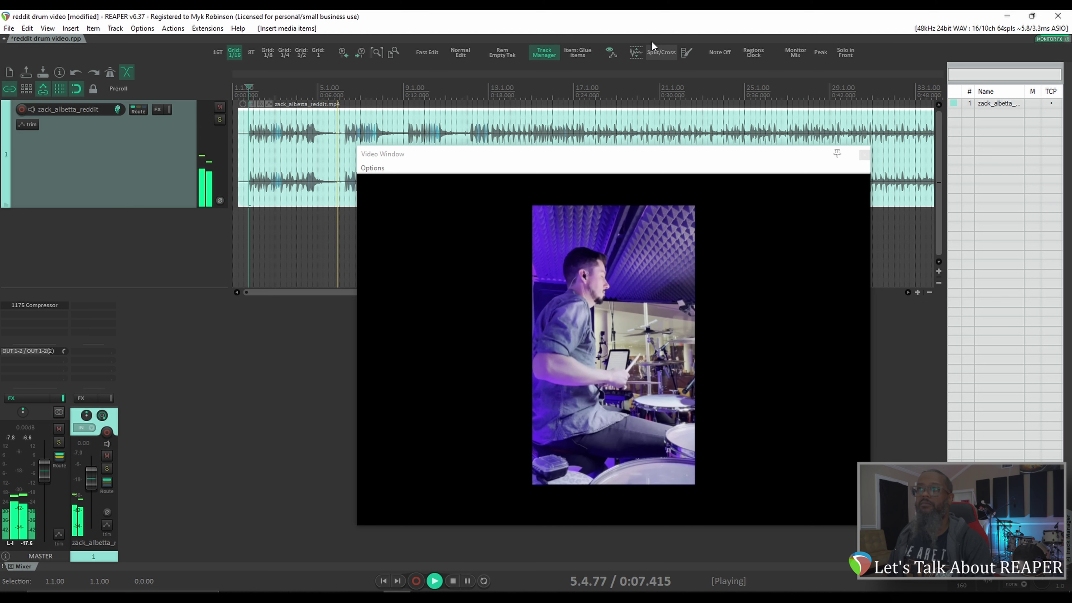
pyautogui.press('space')
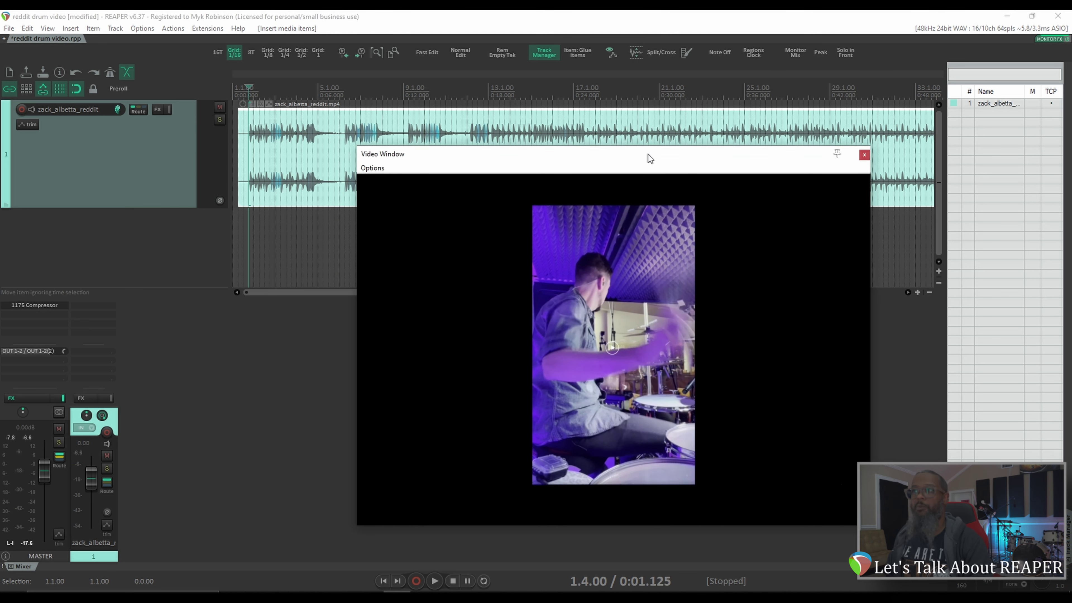
pyautogui.moveTo(647, 159); pyautogui.dragTo(745, 134)
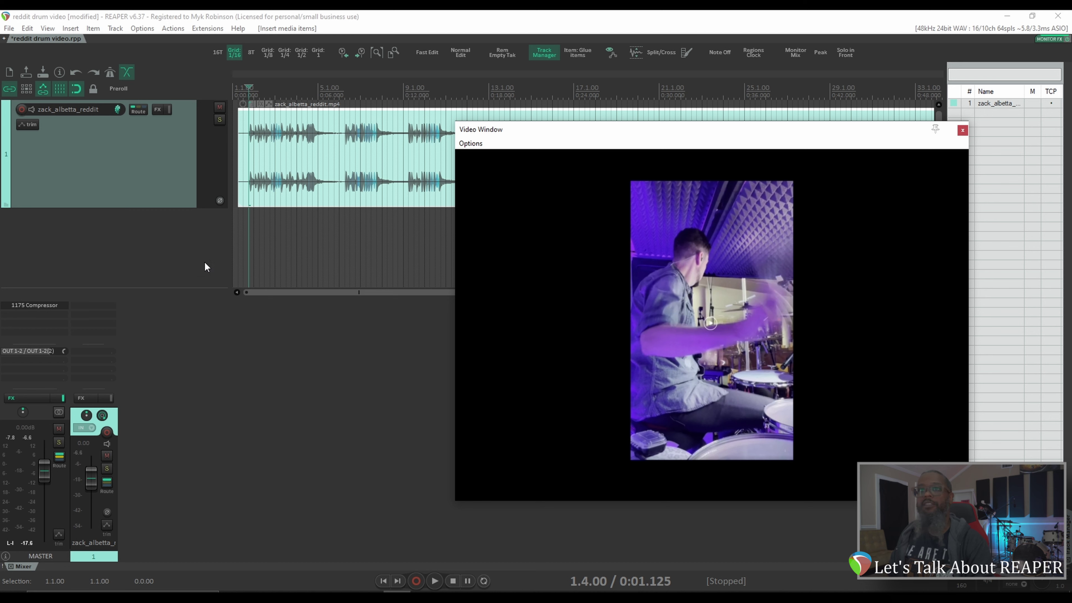
# Add a new track below the drums named 'Gtr 1'
pyautogui.doubleClick(80, 244)
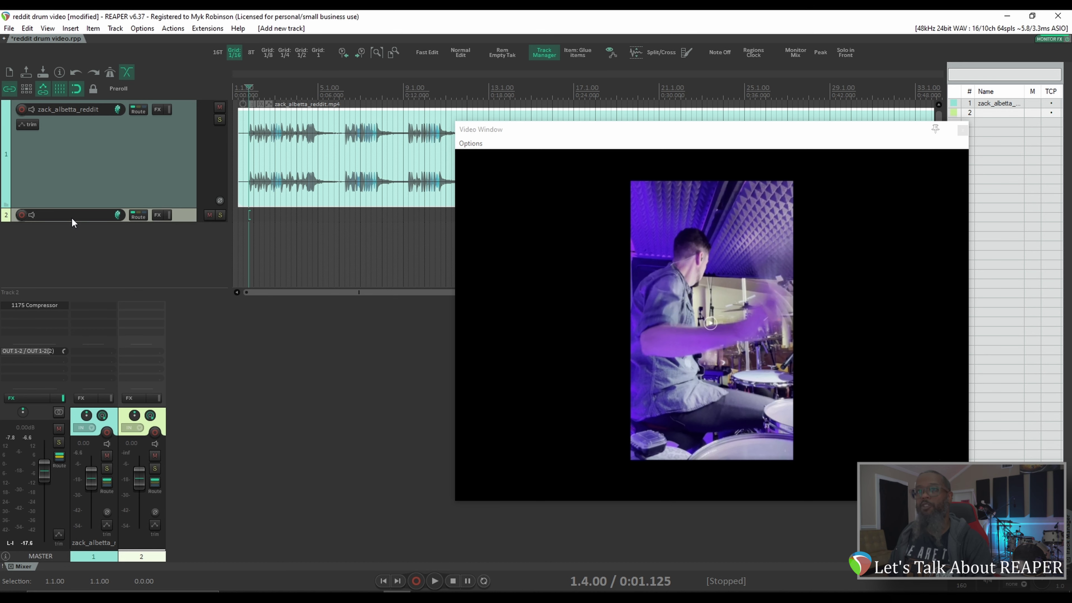
pyautogui.doubleClick(73, 216)
pyautogui.write('Gtr ')
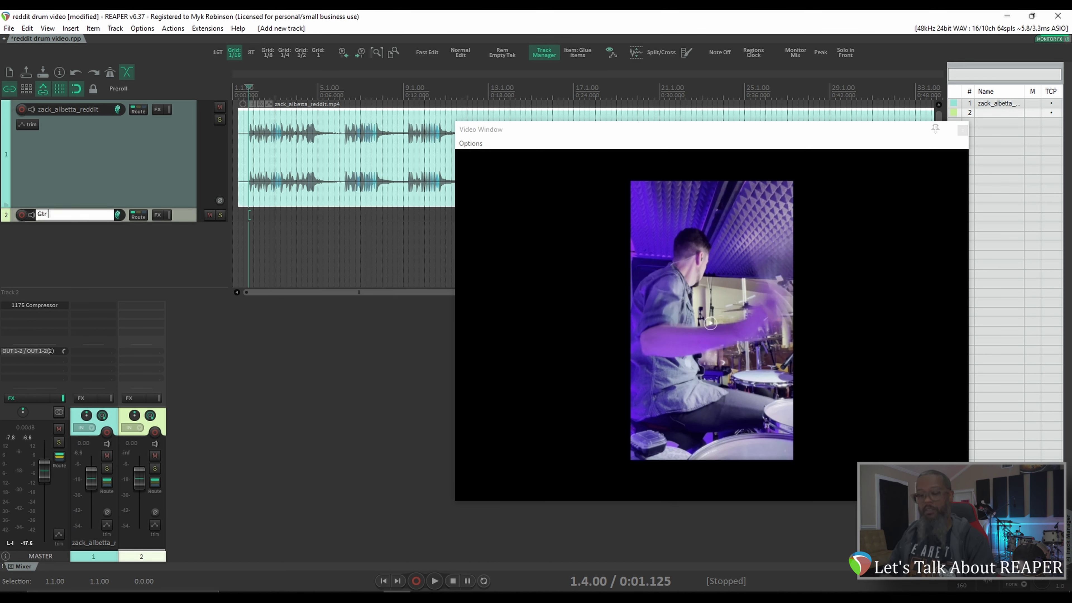
pyautogui.write('1')
pyautogui.press('Return')
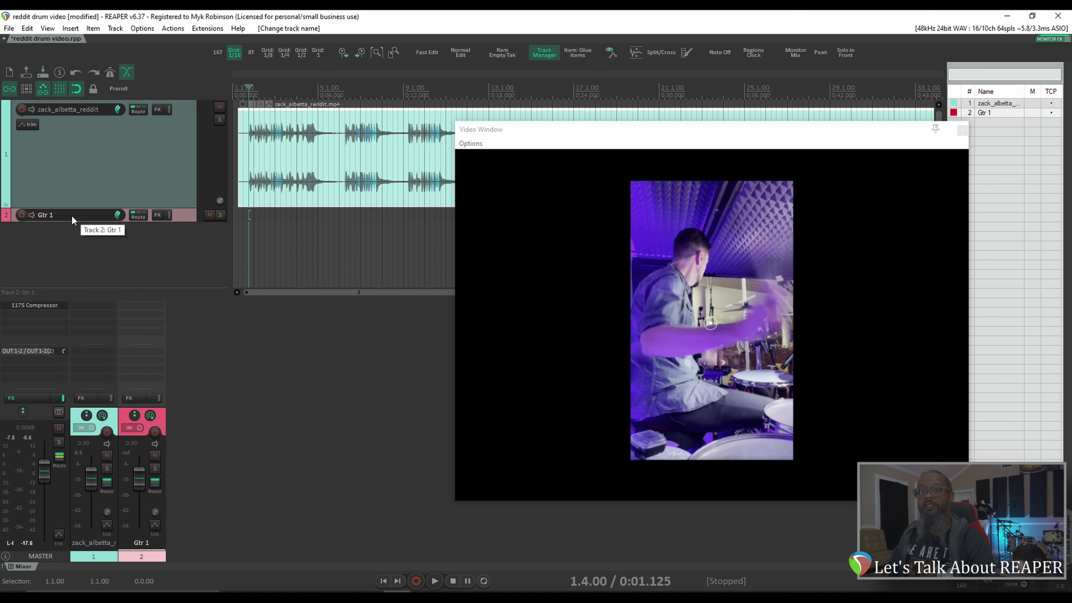
# Load the BULLDOG amp sim into Gtr 1's FX chain
pyautogui.click(135, 401)
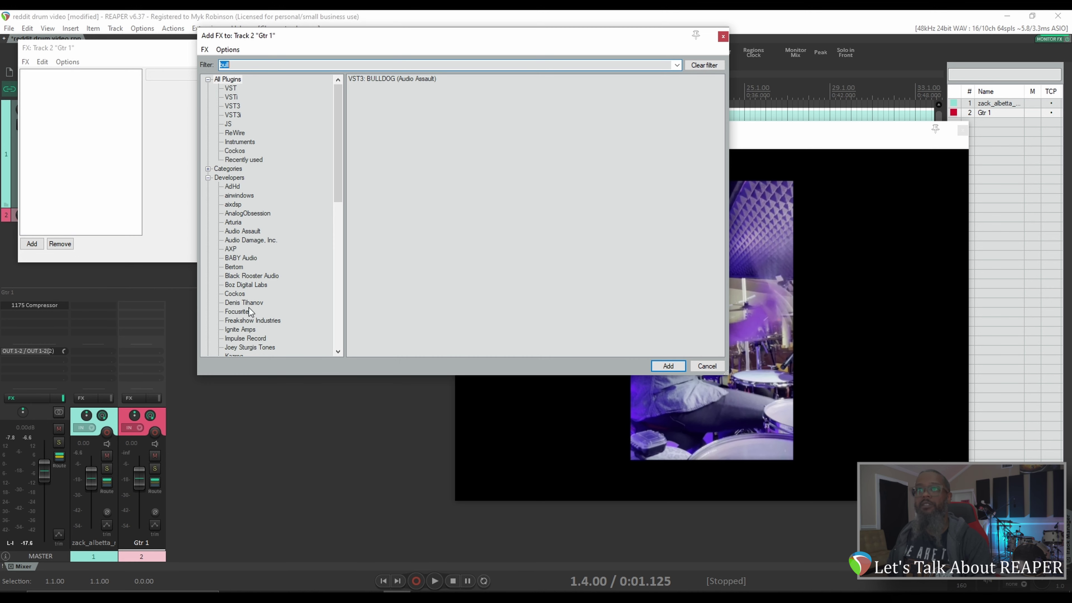
pyautogui.click(391, 80)
pyautogui.doubleClick(392, 80)
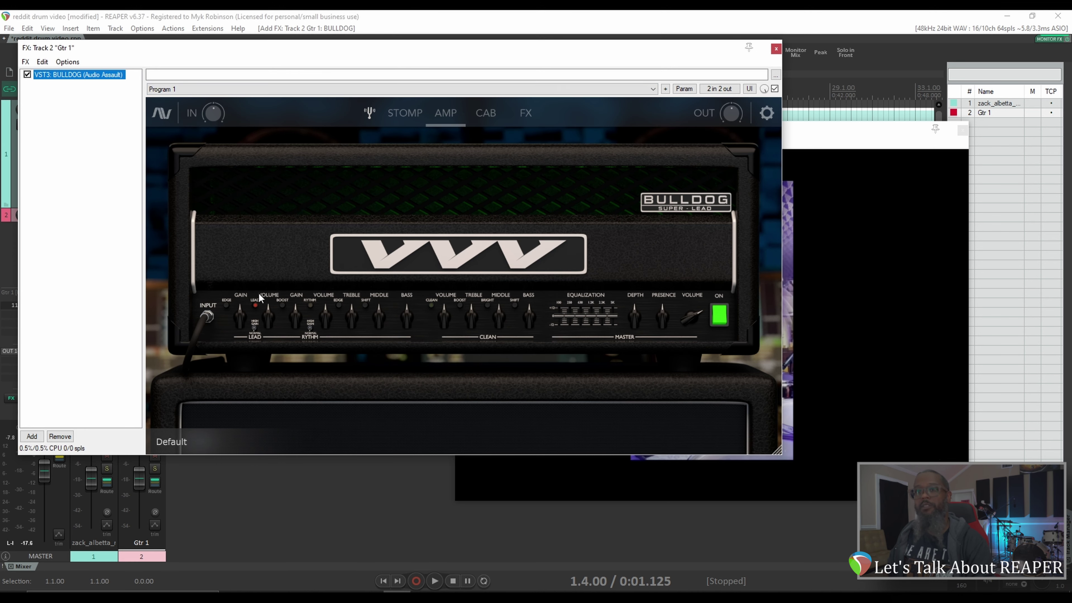
# Adjust BULLDOG's gain, treble and depth knobs, check the stomp page, then close the FX window
pyautogui.click(226, 303)
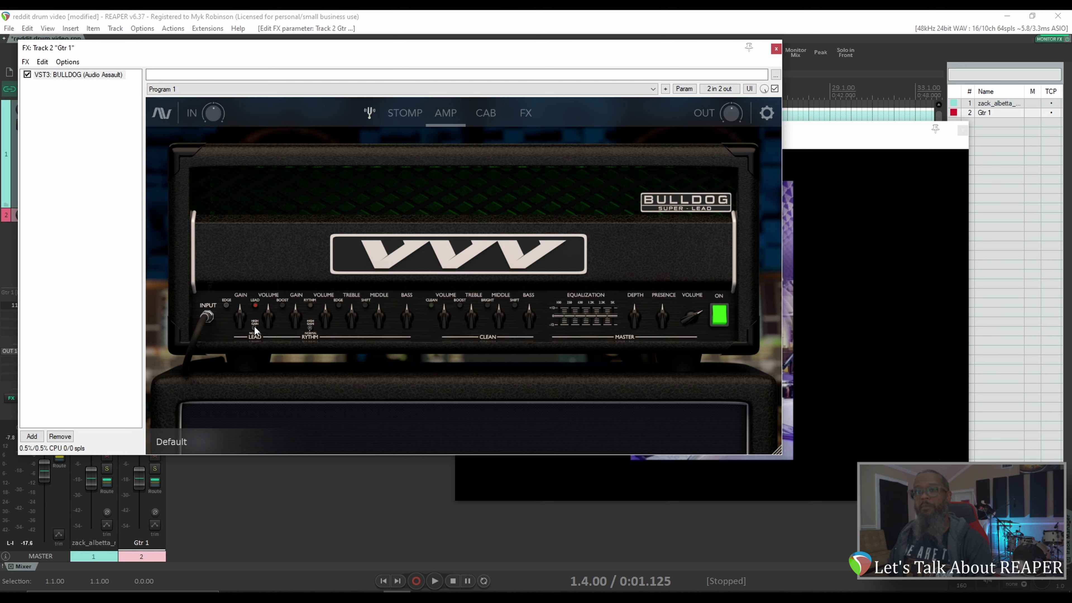
pyautogui.scroll(3, 241, 315)
pyautogui.scroll(3, 349, 310)
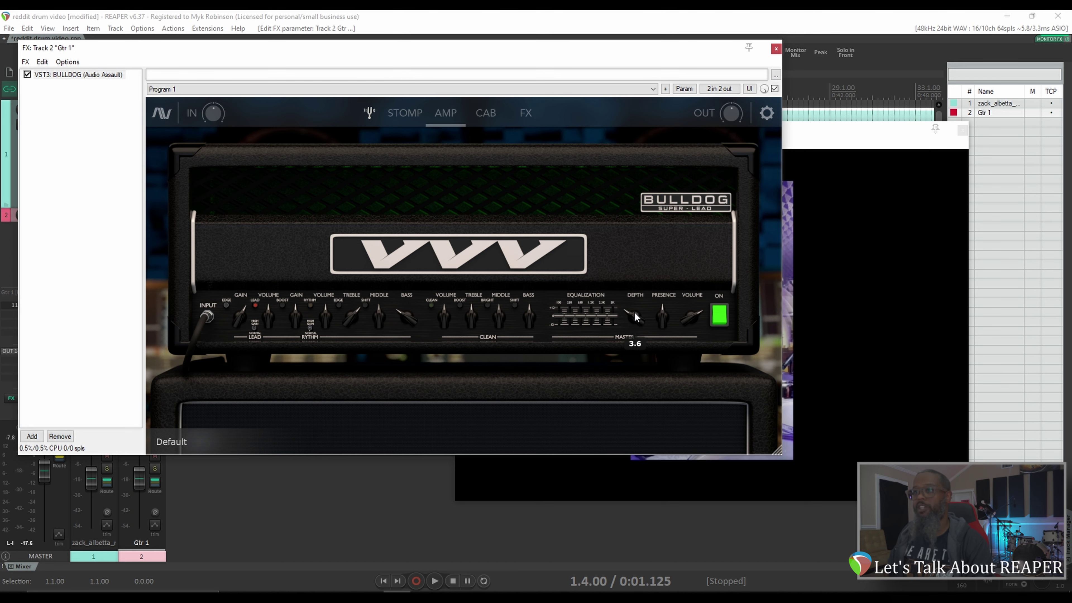
pyautogui.scroll(-2, 636, 317)
pyautogui.click(405, 113)
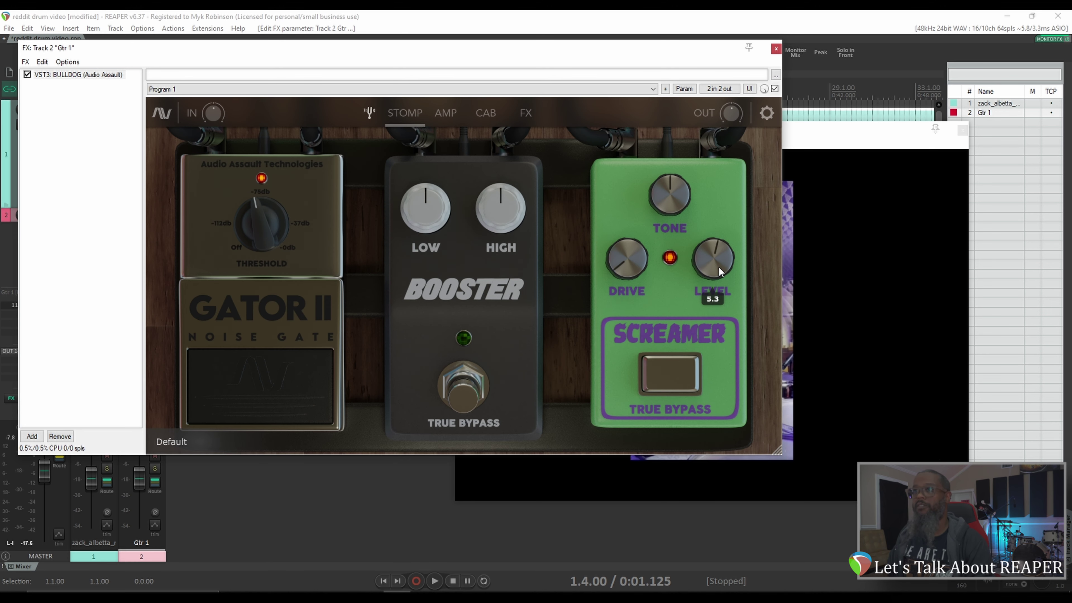
pyautogui.click(776, 49)
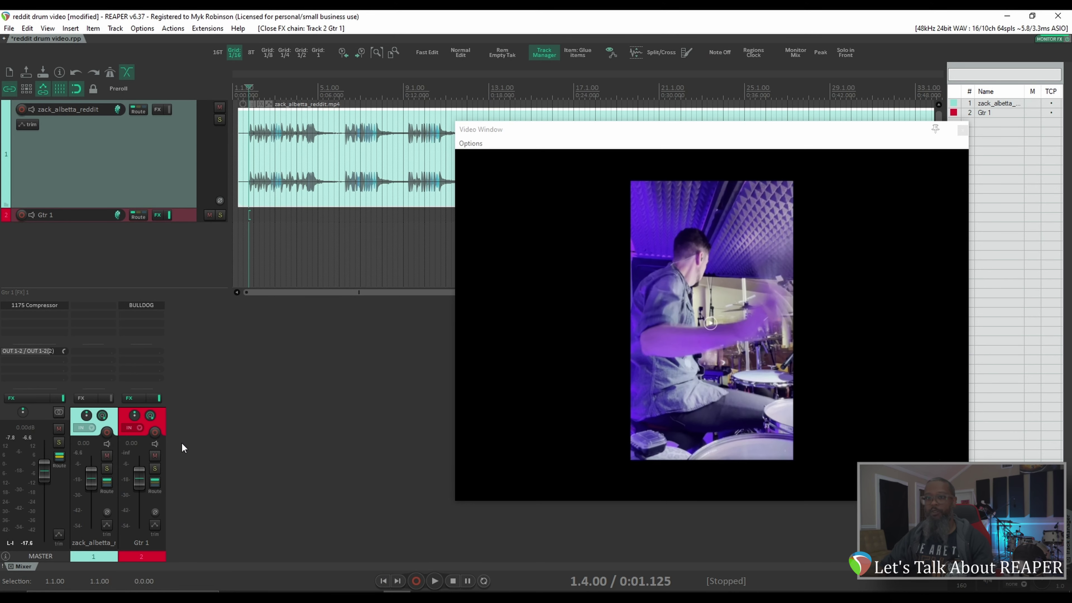
# Set Gtr 1's input to mono IN 3-4, arm it with monitoring on, and start recording
pyautogui.rightClick(155, 434)
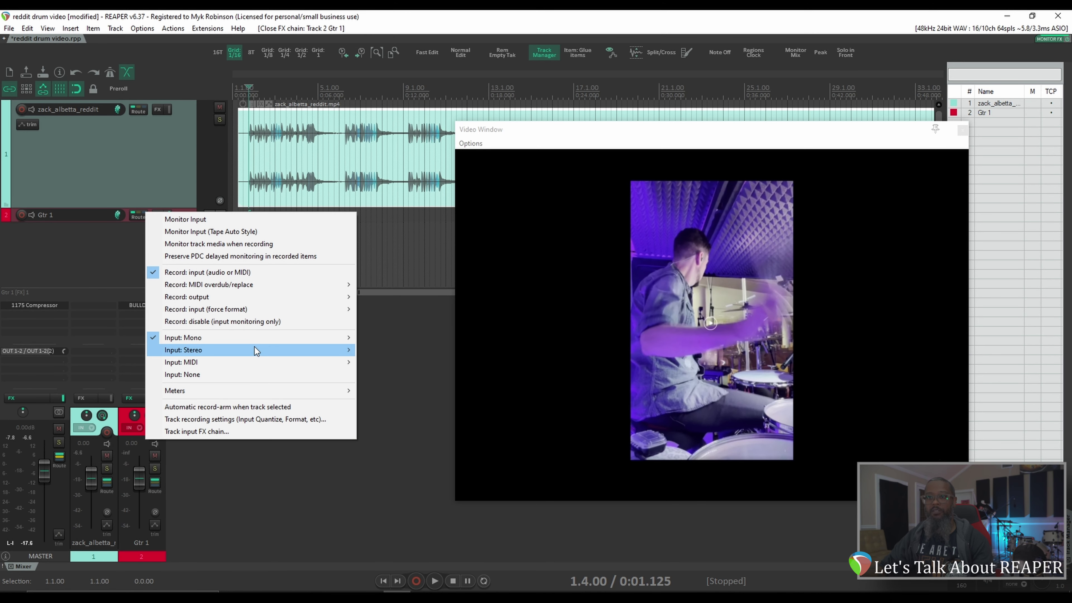
pyautogui.moveTo(258, 338)
pyautogui.click(381, 245)
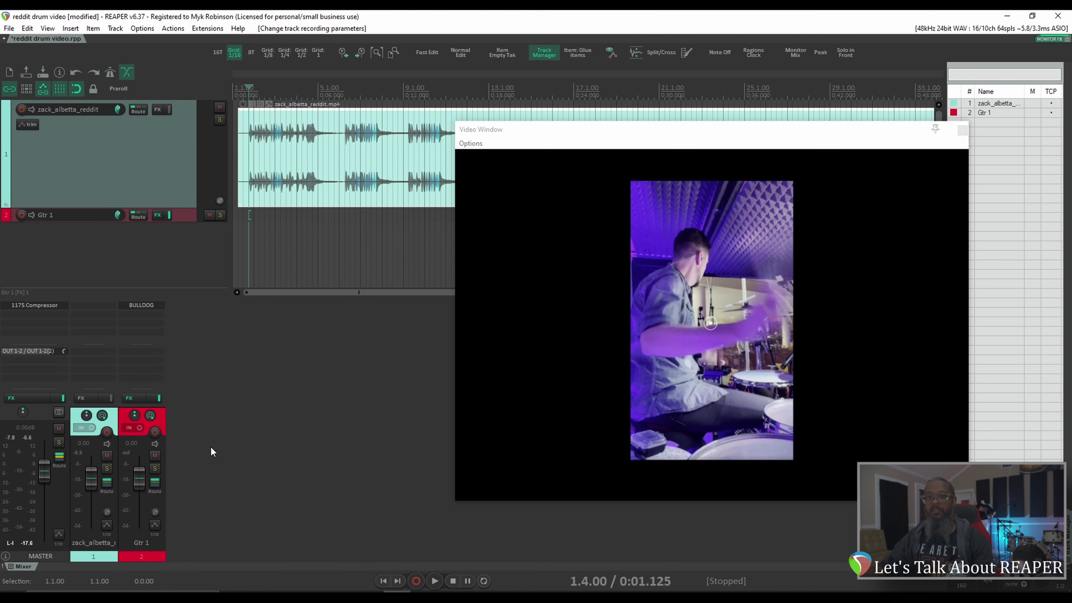
pyautogui.click(154, 432)
pyautogui.click(155, 446)
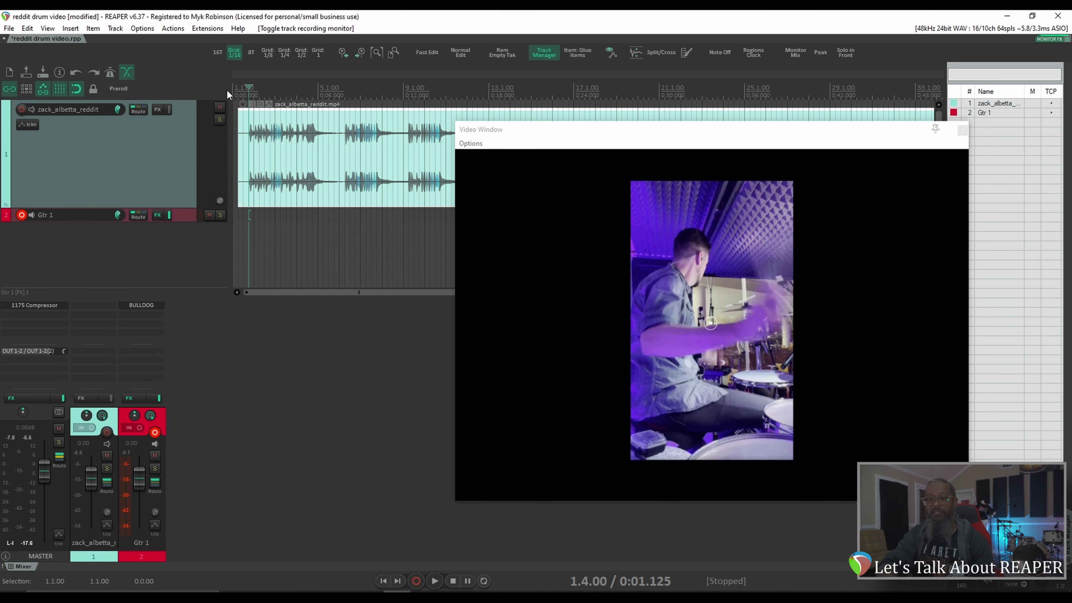
pyautogui.hotkey('ctrl', 'r')
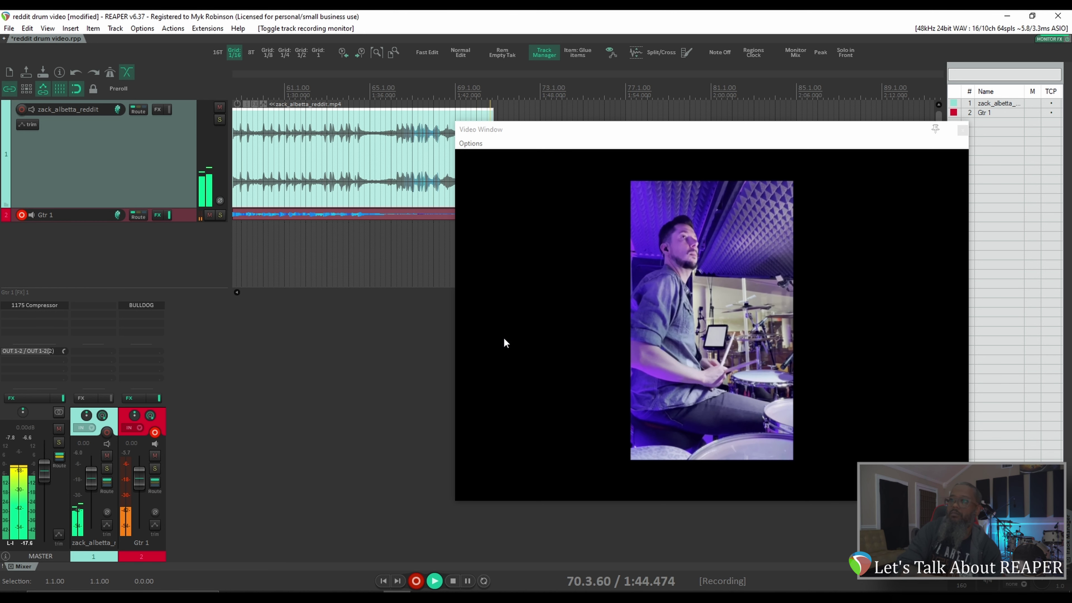
# Stop recording the first Gtr 1 take after playing along with the drum video
pyautogui.press('space')
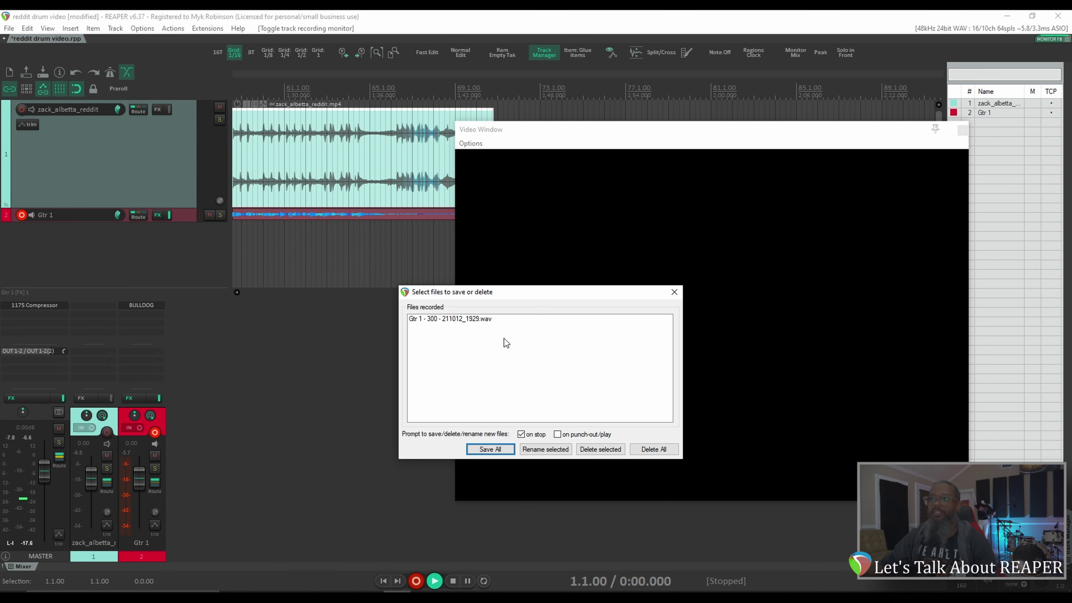
# Keep the Gtr 1 take, add a Gtr 2 track, disarm Gtr 1, and copy BULLDOG onto Gtr 2
pyautogui.press('Return')
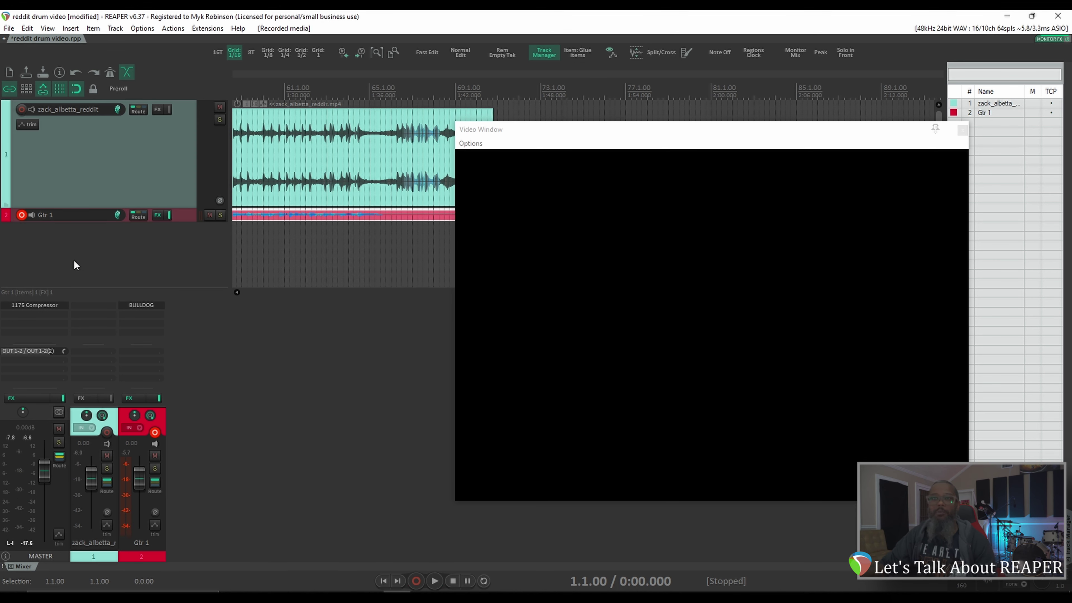
pyautogui.doubleClick(71, 254)
pyautogui.click(155, 432)
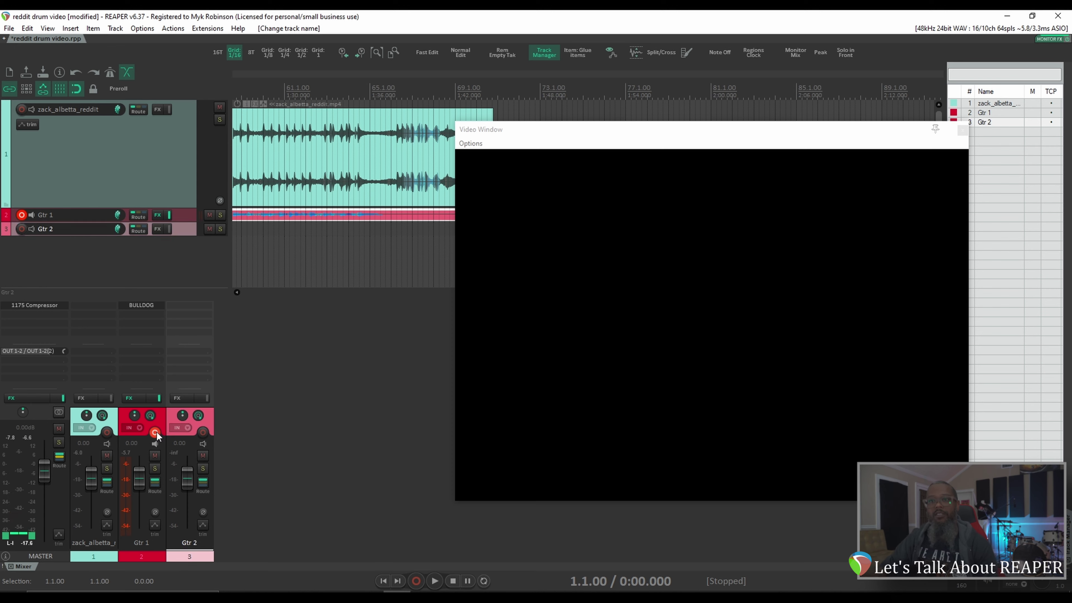
pyautogui.moveTo(188, 308); pyautogui.dragTo(189, 308)
# Pan Gtr 1 hard left and Gtr 2 hard right, then arm and monitor Gtr 2 and record
pyautogui.moveTo(135, 415); pyautogui.dragTo(134, 448)
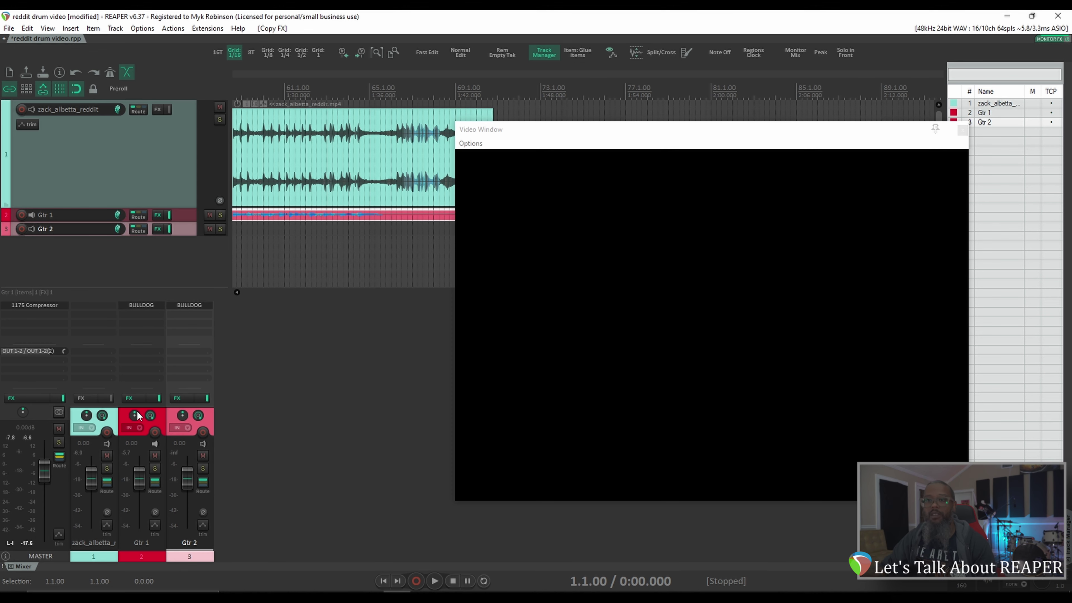
pyautogui.moveTo(182, 416); pyautogui.dragTo(220, 469)
pyautogui.click(203, 432)
pyautogui.click(204, 443)
pyautogui.hotkey('ctrl', 'r')
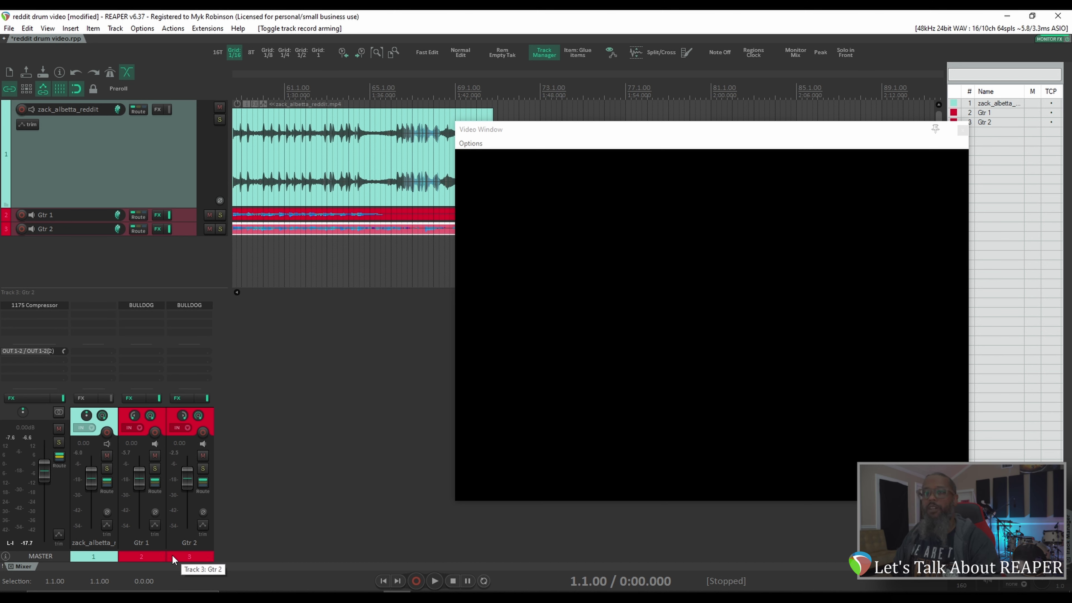
# Open Render to File and keep the ffmpeg video output format (QT/MOV/MP4, H.264)
pyautogui.click(10, 28)
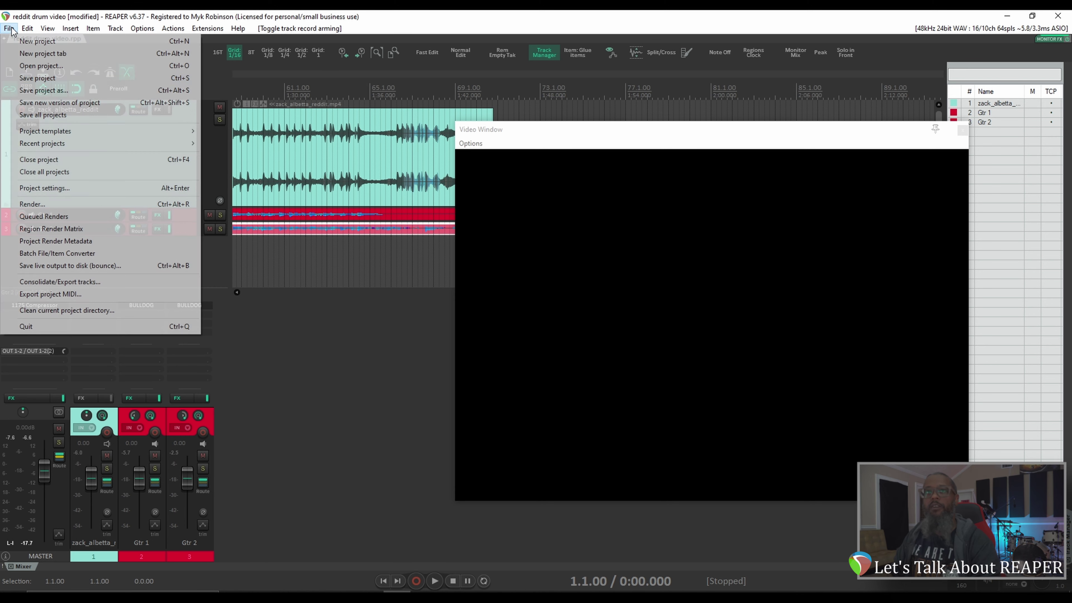
pyautogui.click(42, 204)
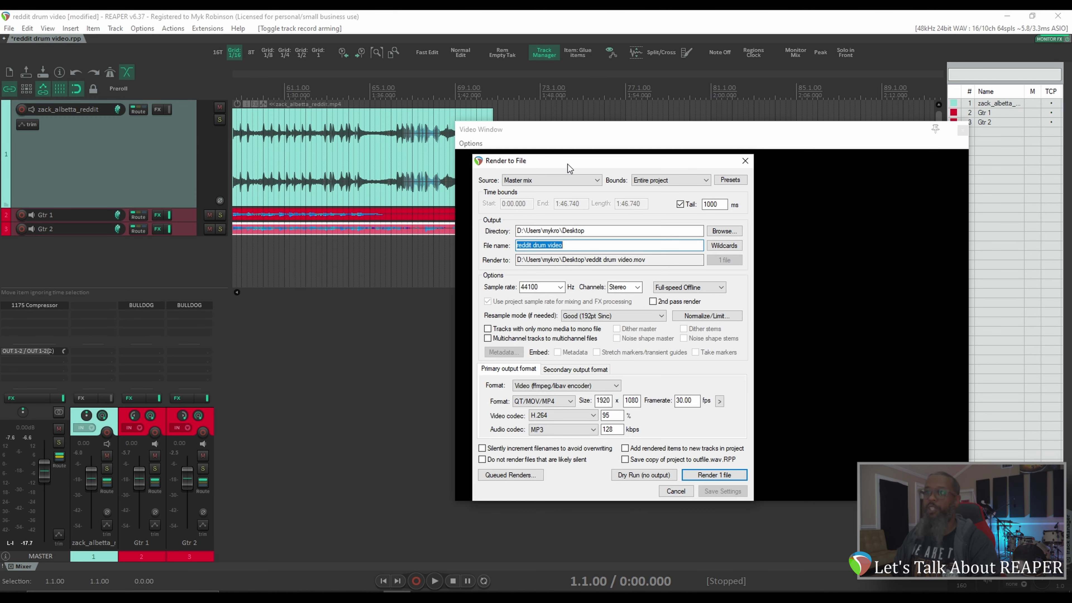
pyautogui.click(616, 387)
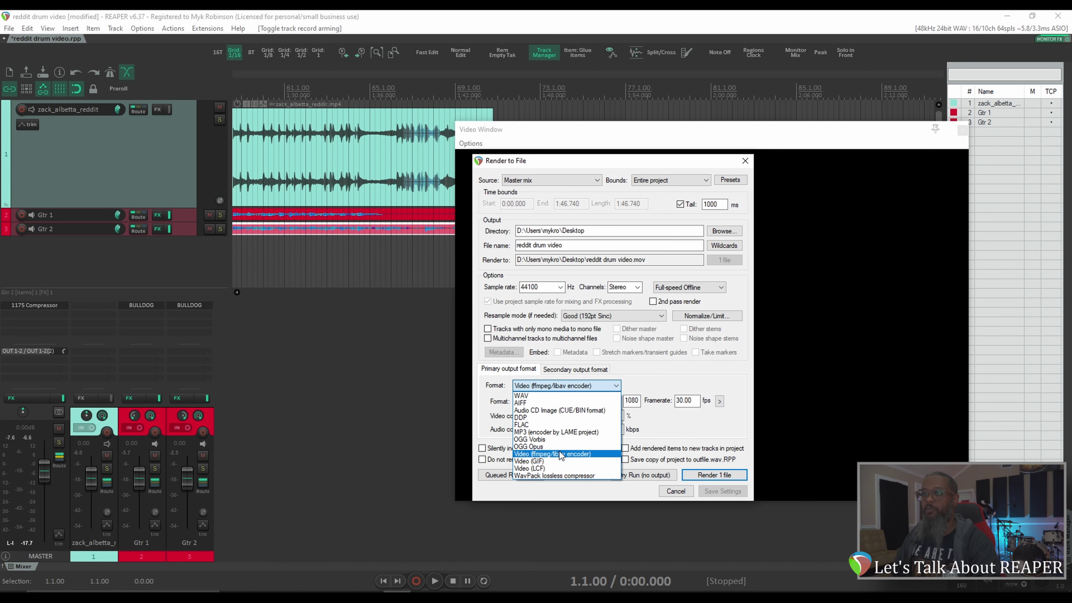
pyautogui.click(630, 170)
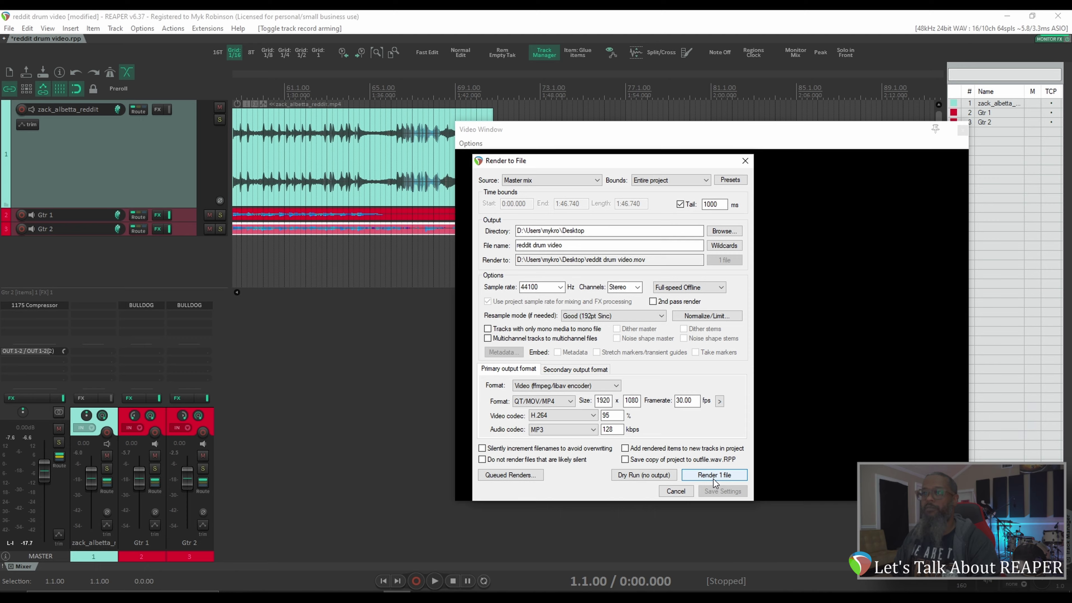